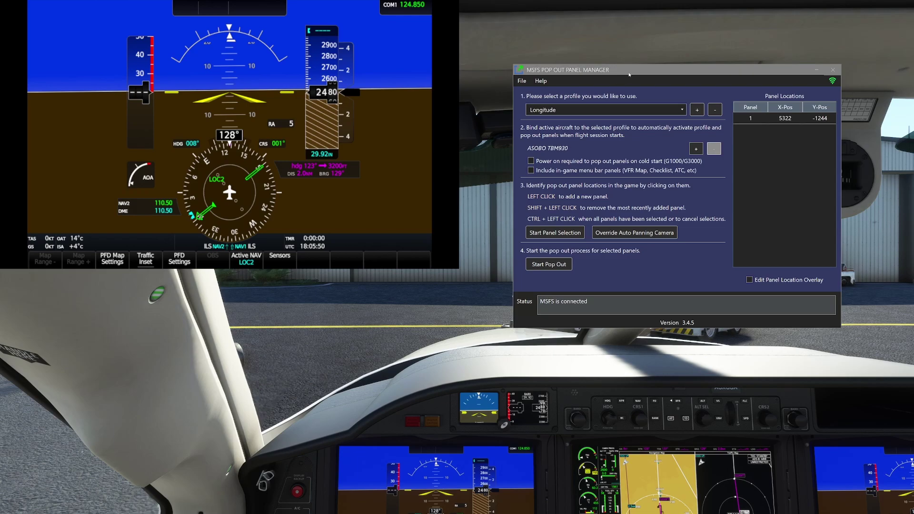
Step: Add a new profile named TBM in MSFS Pop Out Panel Manager, with its window moved beside the pop-out display area
{"action": "left_click_drag", "start_coordinate": [612, 71], "coordinate": [312, 74]}
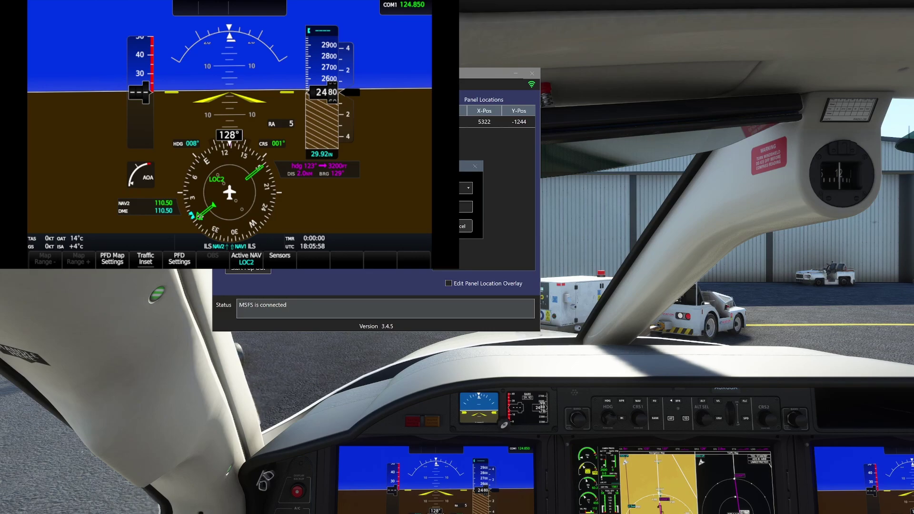
{"action": "key", "text": "Return"}
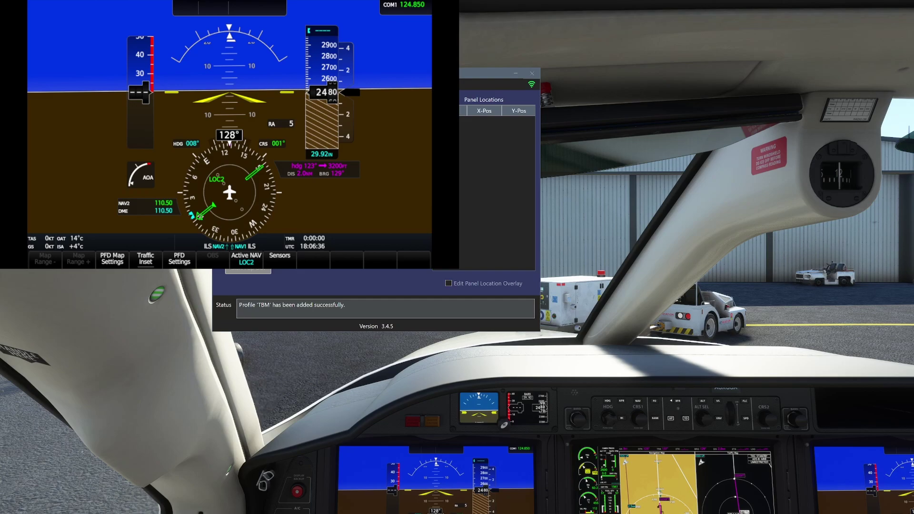
Step: Switch to the cockpit, mark the left touchscreen controller as the panel location, finish the selection and start the pop-out
{"action": "key", "text": "alt+Tab"}
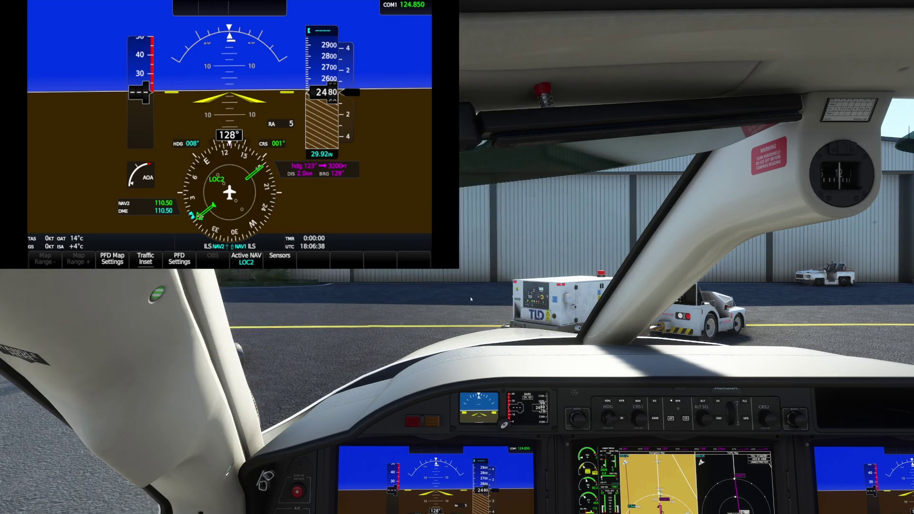
{"action": "key", "text": "alt+2"}
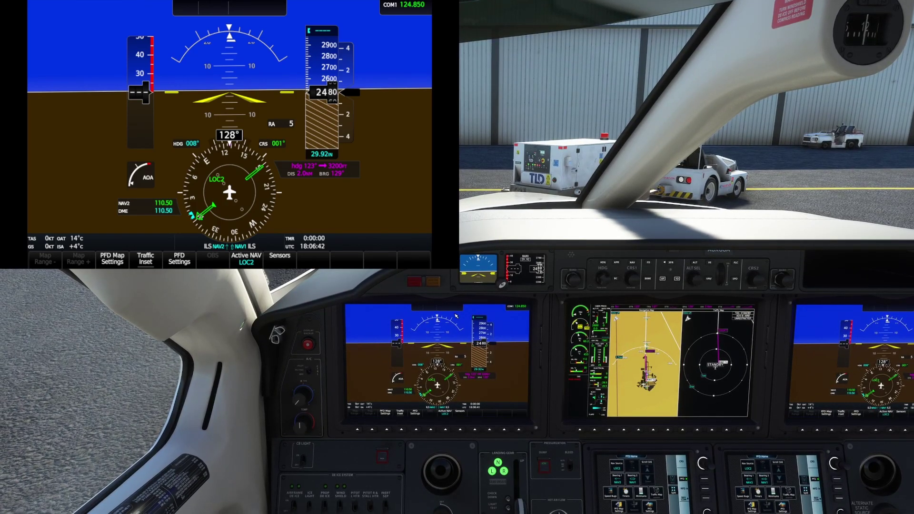
{"action": "key", "text": "alt+3"}
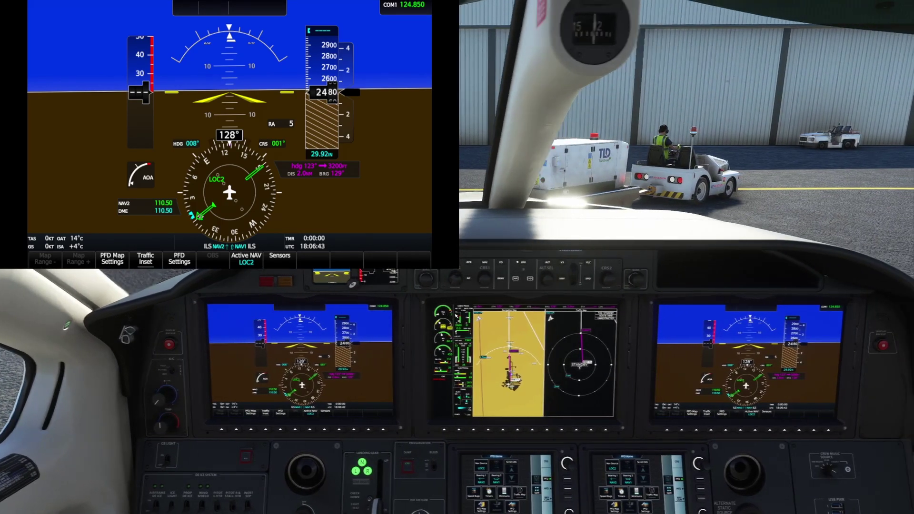
{"action": "key", "text": "alt+4"}
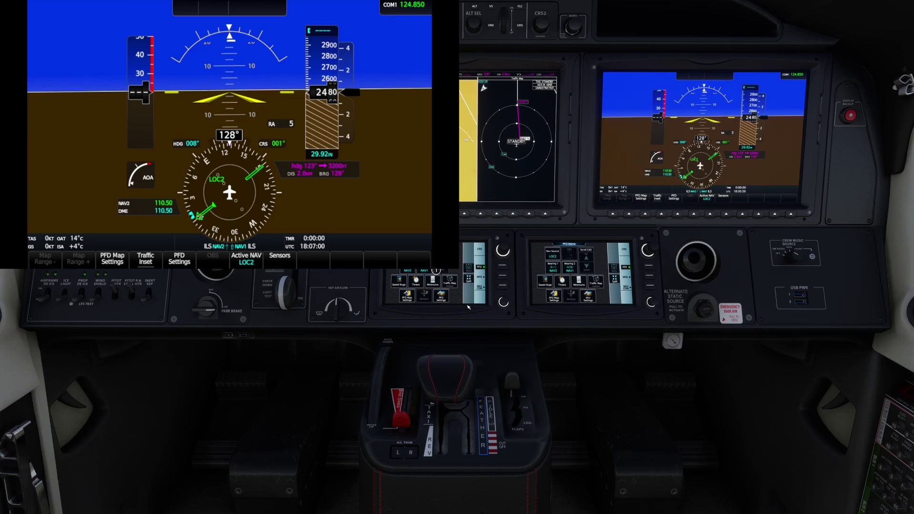
{"action": "left_click", "coordinate": [469, 307], "text": "ctrl"}
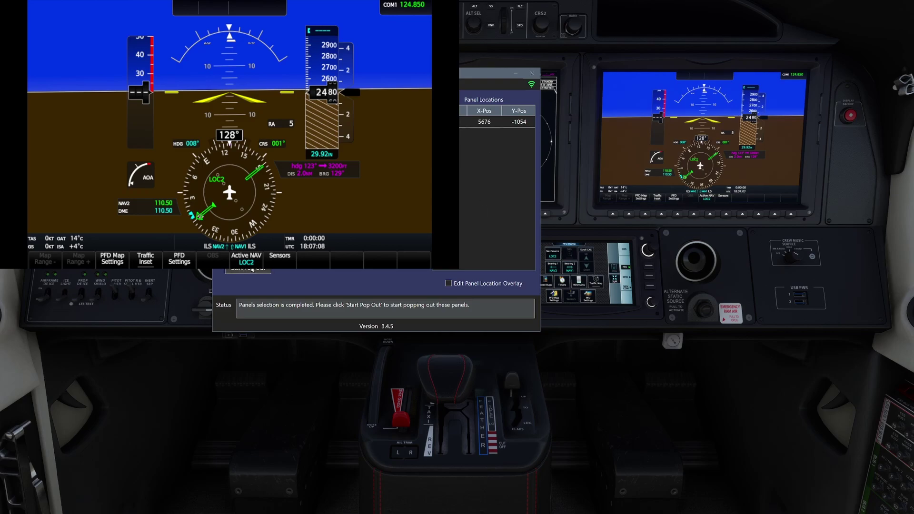
{"action": "left_click", "coordinate": [252, 270]}
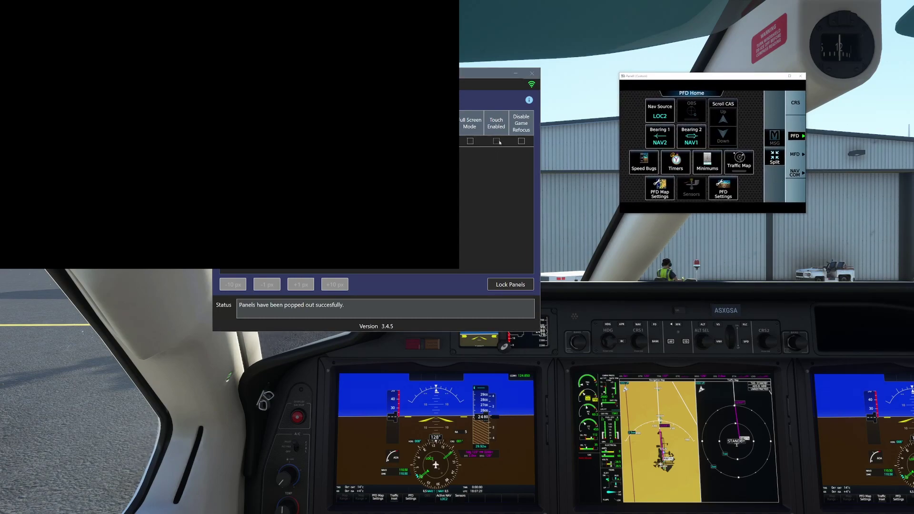
Step: Enable touch for Panel1 and move its pop-out window onto the secondary touchscreen display
{"action": "left_click", "coordinate": [496, 142]}
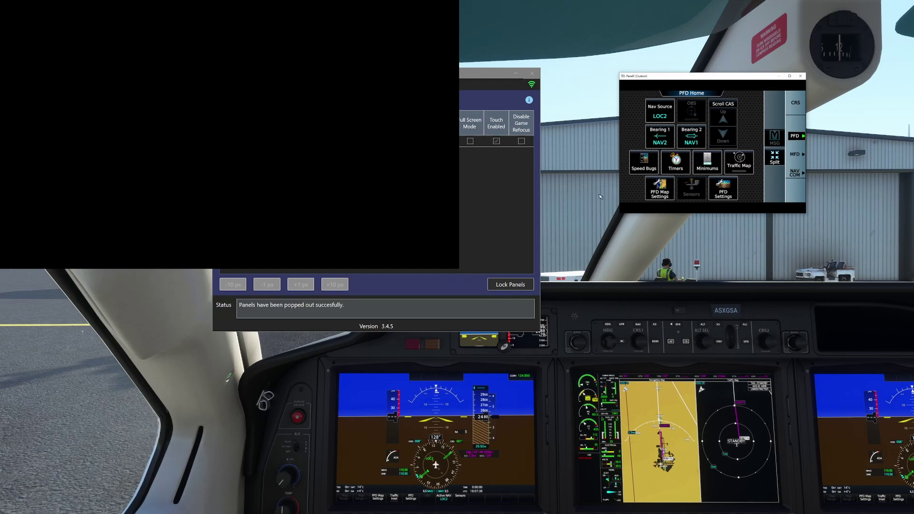
{"action": "mouse_move", "coordinate": [704, 19]}
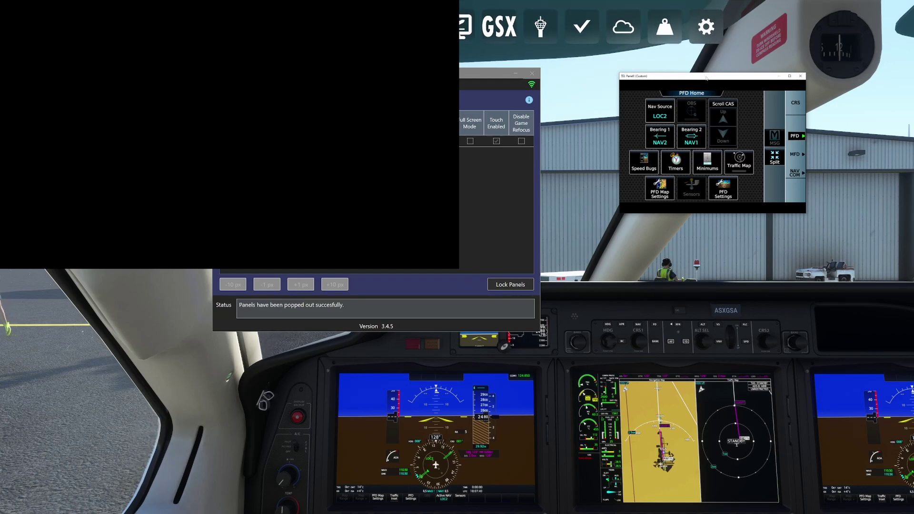
{"action": "left_click_drag", "start_coordinate": [706, 77], "coordinate": [201, 19]}
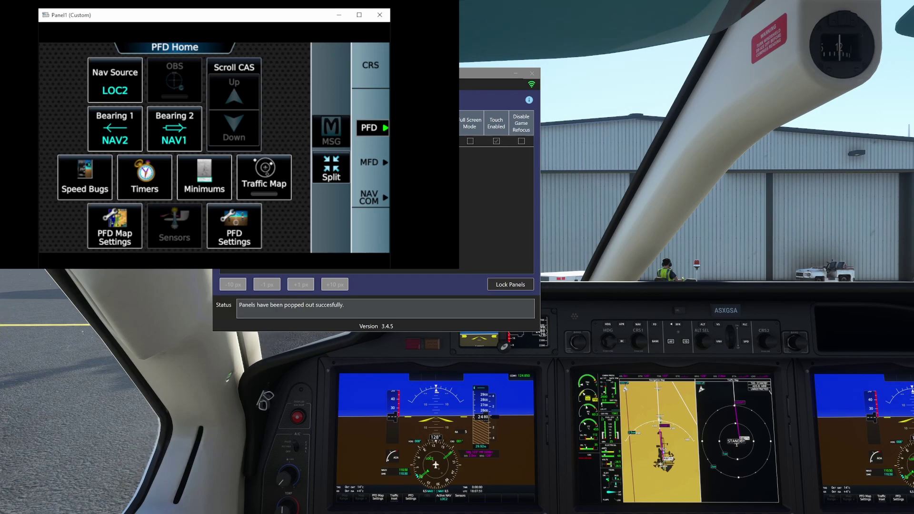
Step: Turn on Full Screen Mode for Panel1 and minimize the Pop Out Panel Manager
{"action": "left_click_drag", "start_coordinate": [490, 73], "coordinate": [764, 74]}
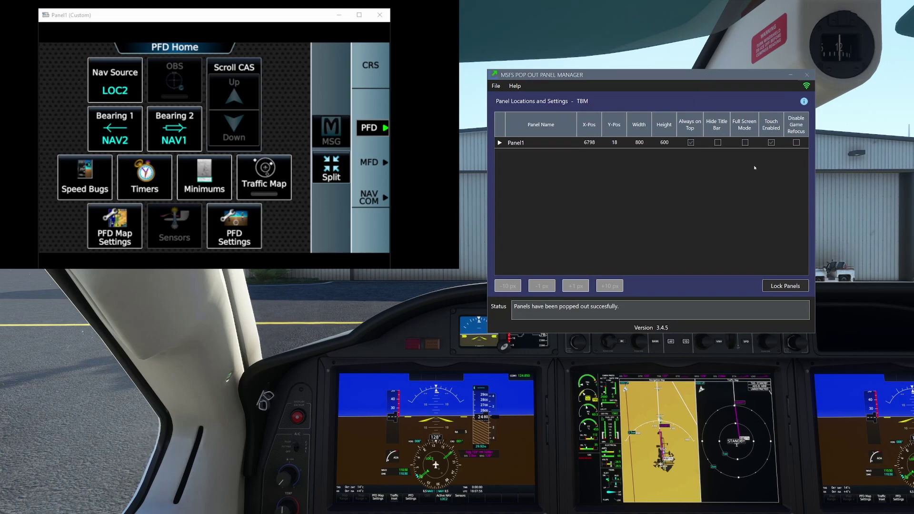
{"action": "left_click", "coordinate": [744, 143]}
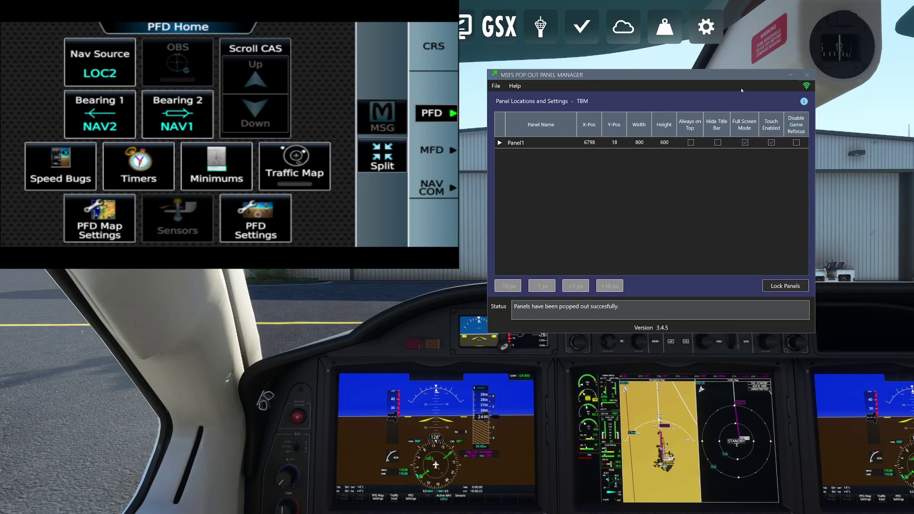
{"action": "left_click", "coordinate": [790, 75]}
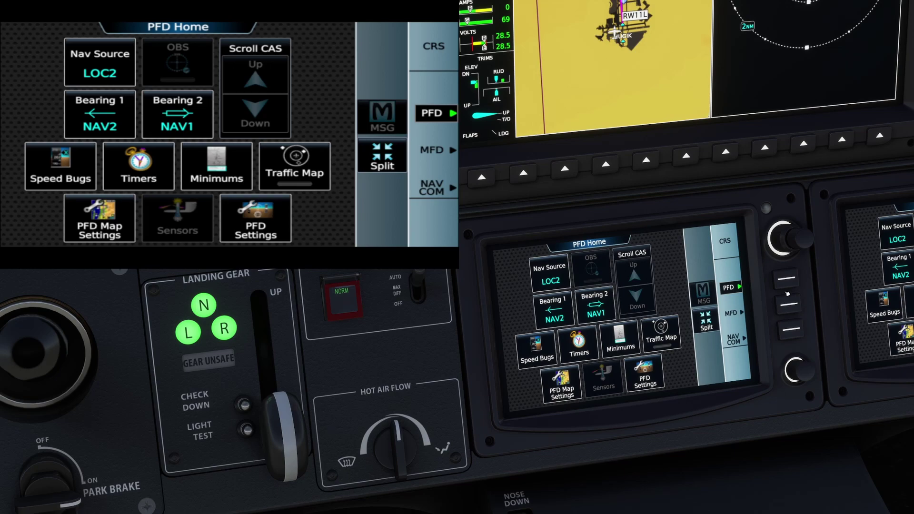
Step: Go to the MFD home page on the touchscreen controller and open the active KTUS / KLAX flight plan
{"action": "left_click", "coordinate": [783, 307]}
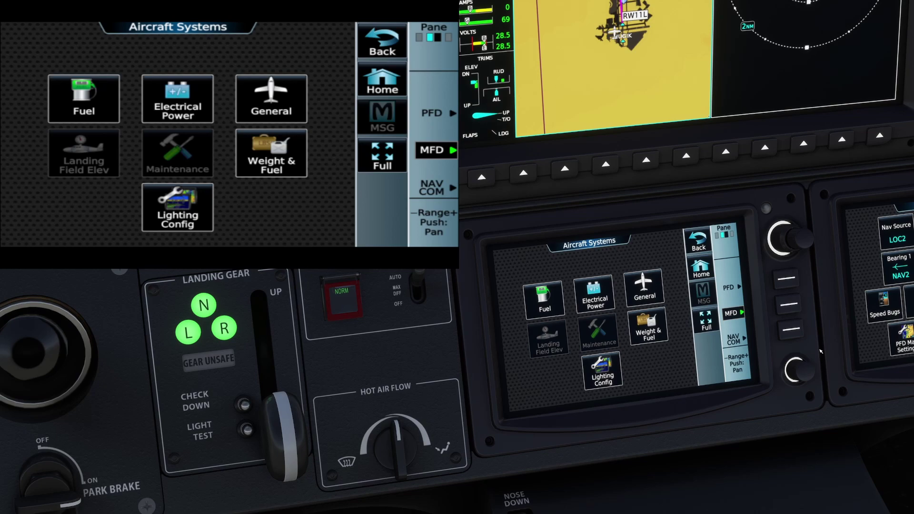
{"action": "left_click", "coordinate": [700, 269]}
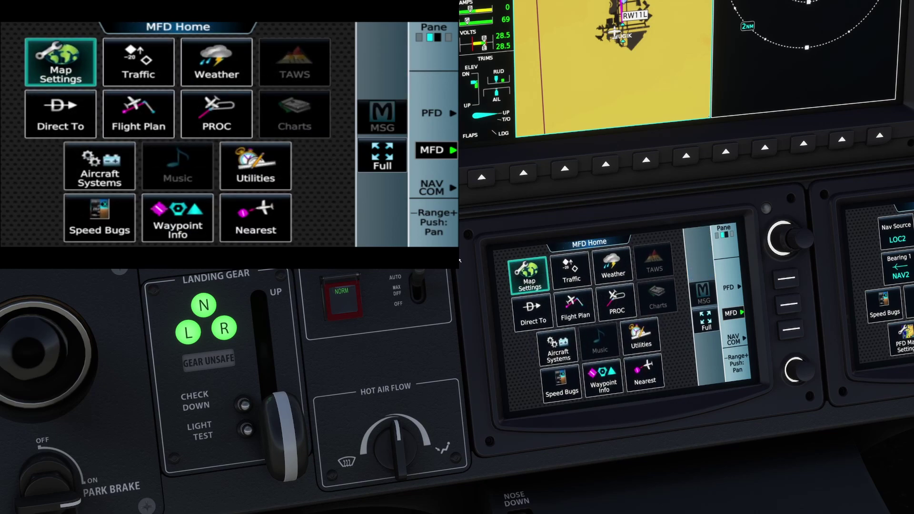
{"action": "left_click", "coordinate": [128, 105]}
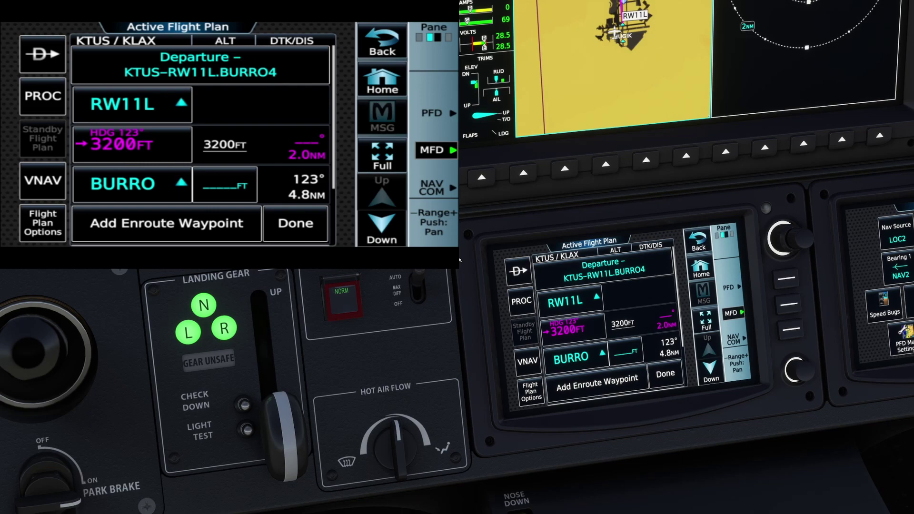
Step: Load the KLAX arrival HLYWD1 with the ESTWD transition and runway RW24R into the flight plan
{"action": "left_click", "coordinate": [521, 300]}
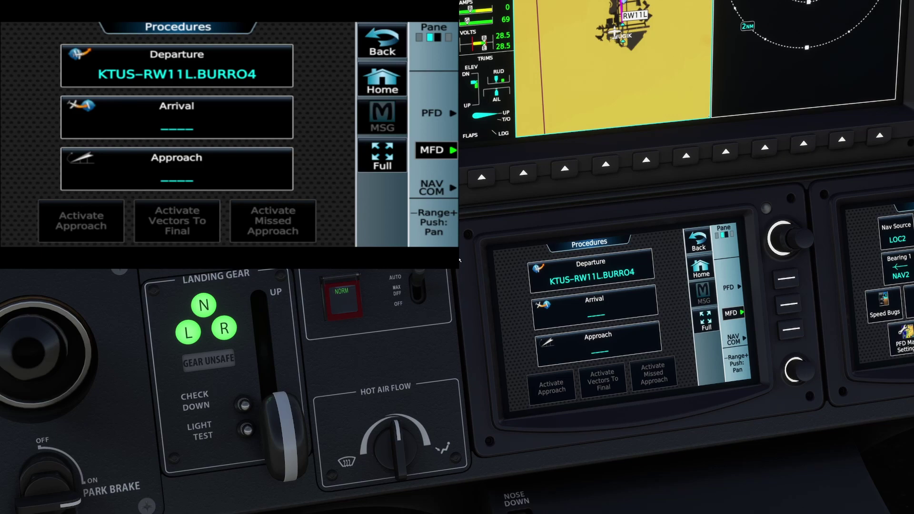
{"action": "left_click", "coordinate": [593, 307]}
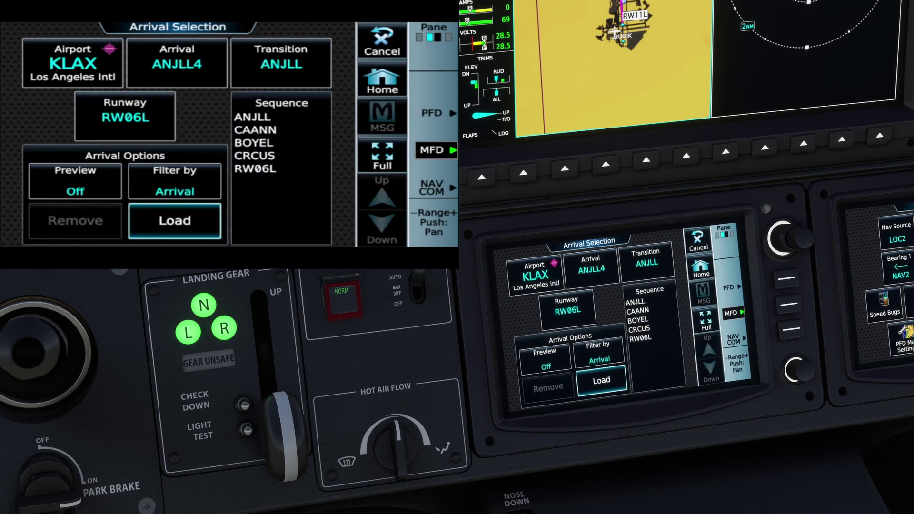
{"action": "left_click", "coordinate": [590, 269]}
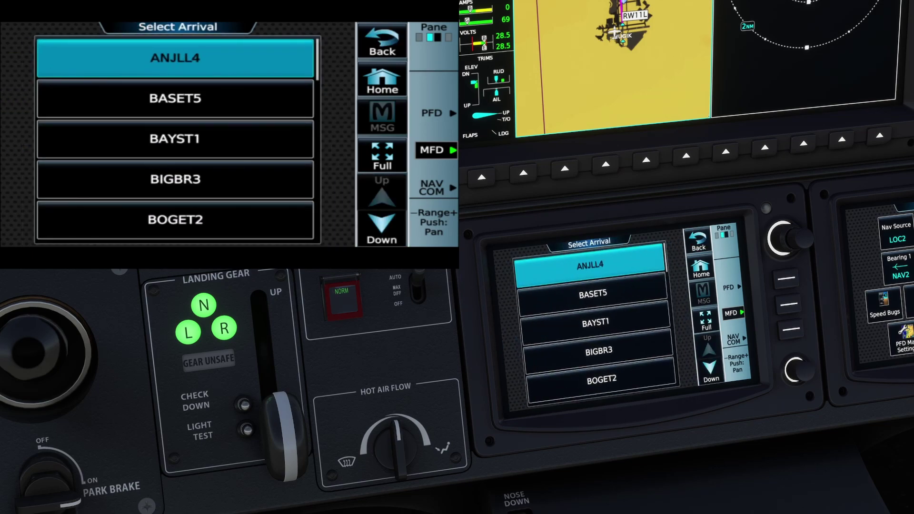
{"action": "scroll", "coordinate": [256, 199], "scroll_direction": "down", "scroll_amount": 4}
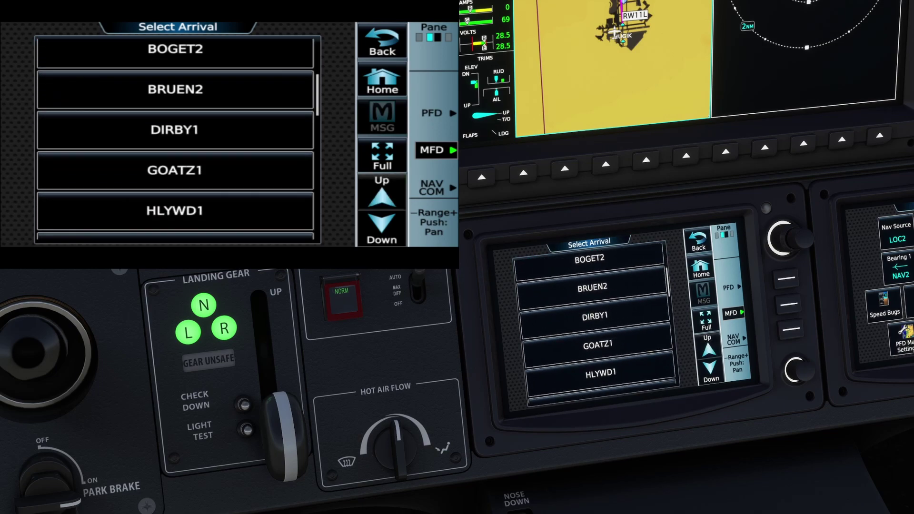
{"action": "scroll", "coordinate": [256, 199], "scroll_direction": "down", "scroll_amount": 3}
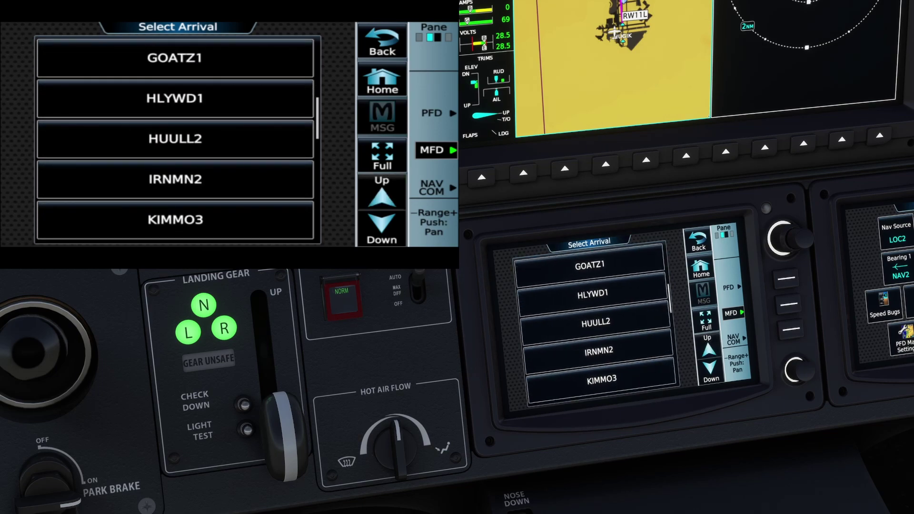
{"action": "left_click", "coordinate": [593, 294]}
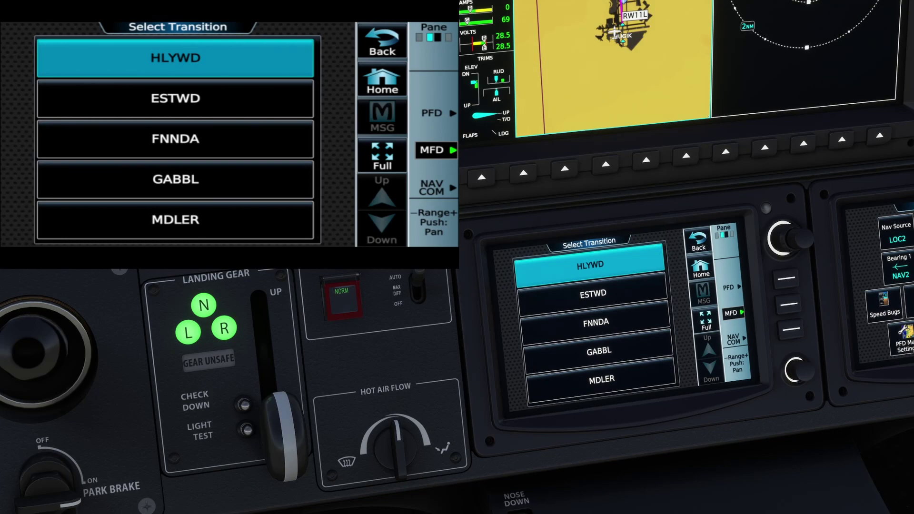
{"action": "left_click", "coordinate": [592, 293]}
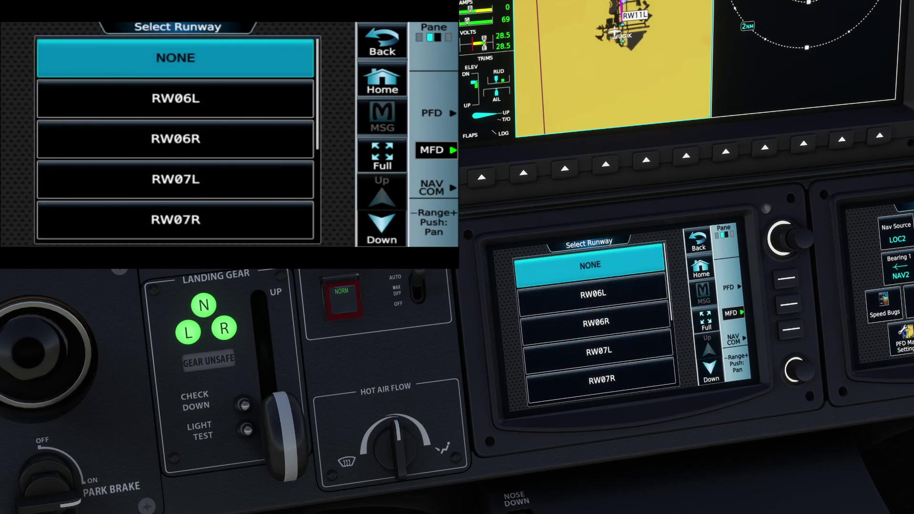
{"action": "scroll", "coordinate": [595, 322], "scroll_direction": "down", "scroll_amount": 3}
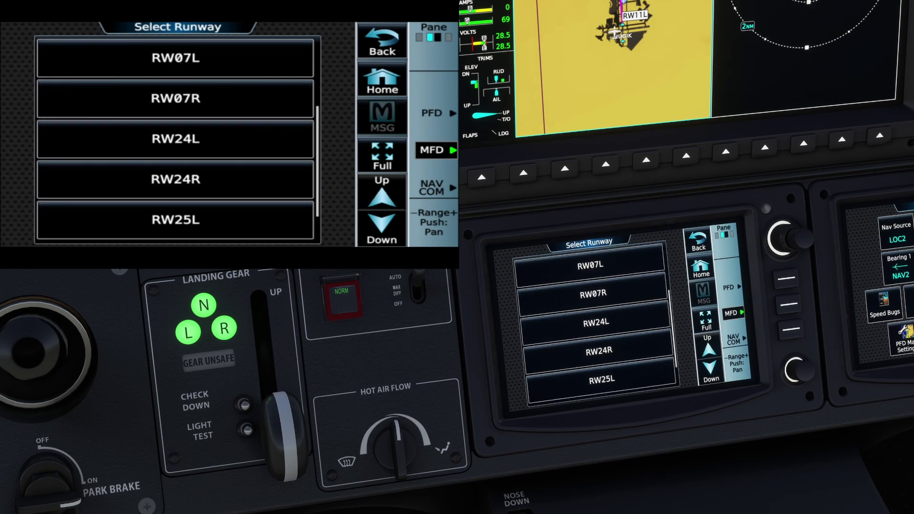
{"action": "left_click", "coordinate": [598, 350]}
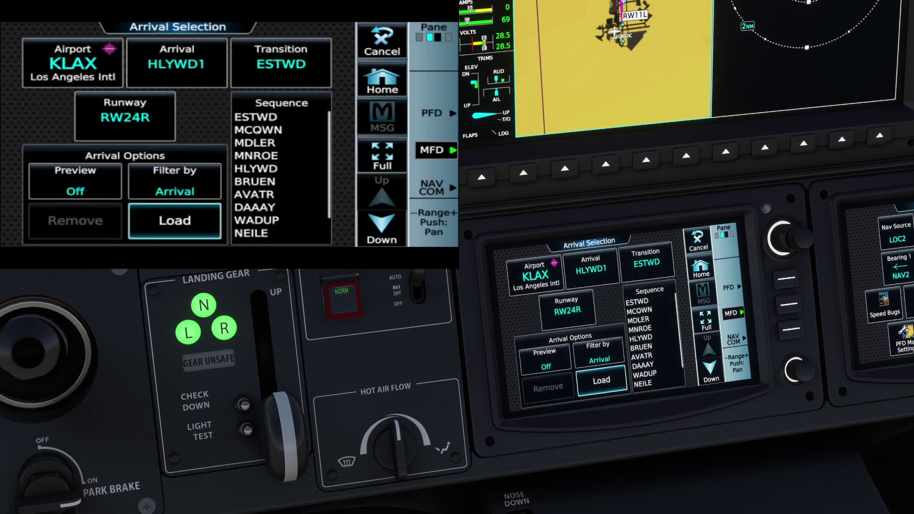
{"action": "left_click", "coordinate": [601, 379]}
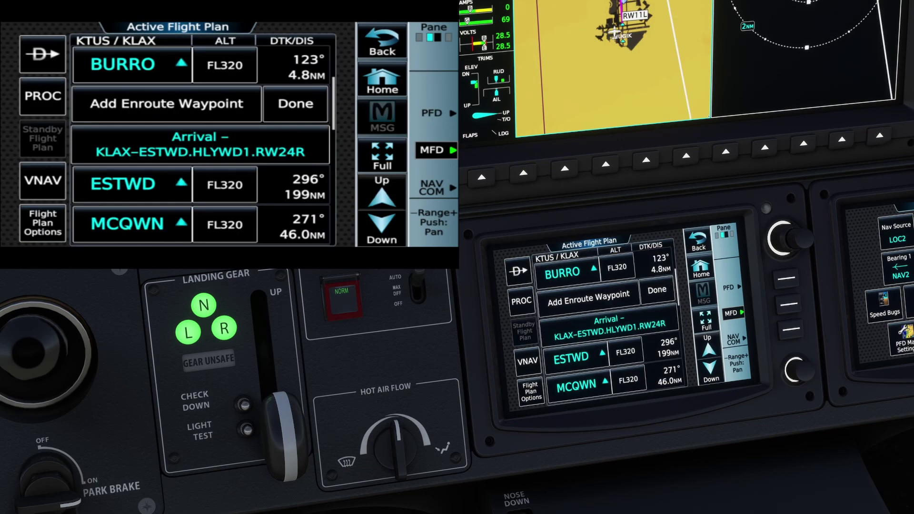
Step: Load the KLAX ILS 24R approach with the SEAVU iaf transition, accepting GPS guidance for monitoring only
{"action": "left_click", "coordinate": [521, 301]}
{"action": "left_click", "coordinate": [600, 352]}
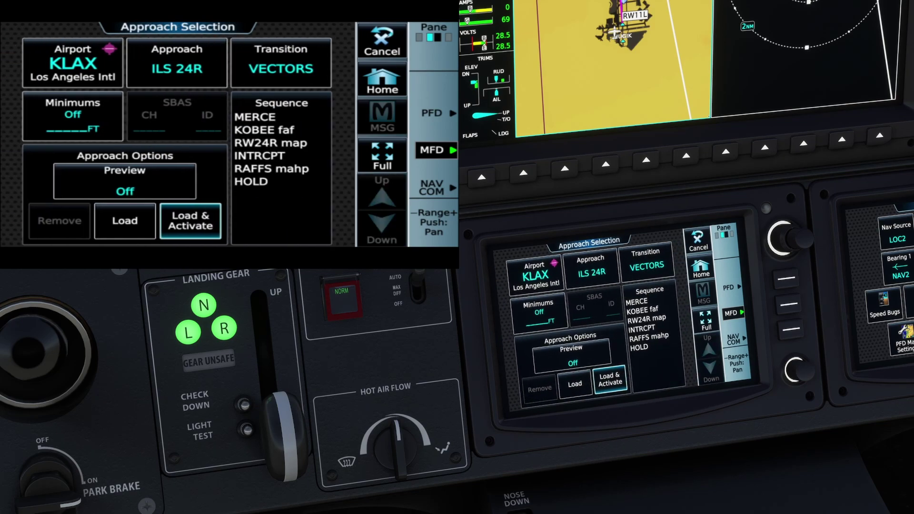
{"action": "left_click", "coordinate": [646, 265]}
{"action": "left_click", "coordinate": [599, 350]}
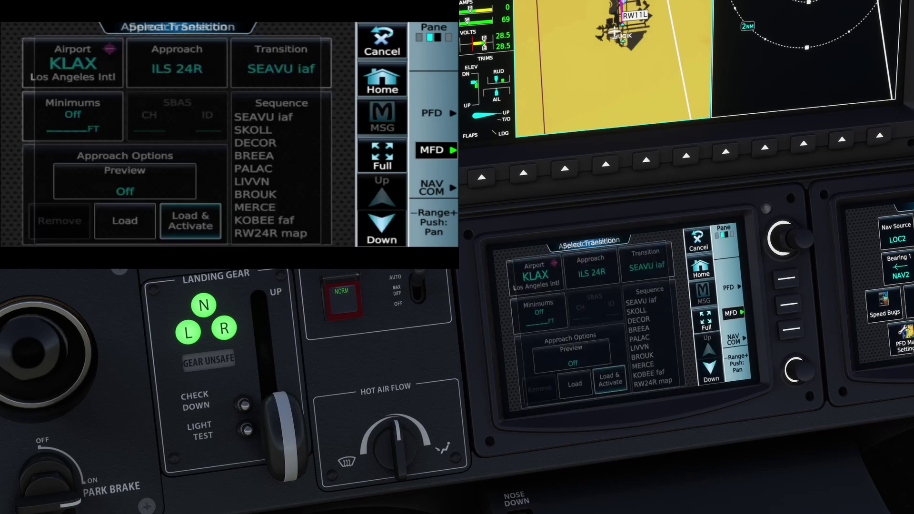
{"action": "left_click", "coordinate": [574, 384]}
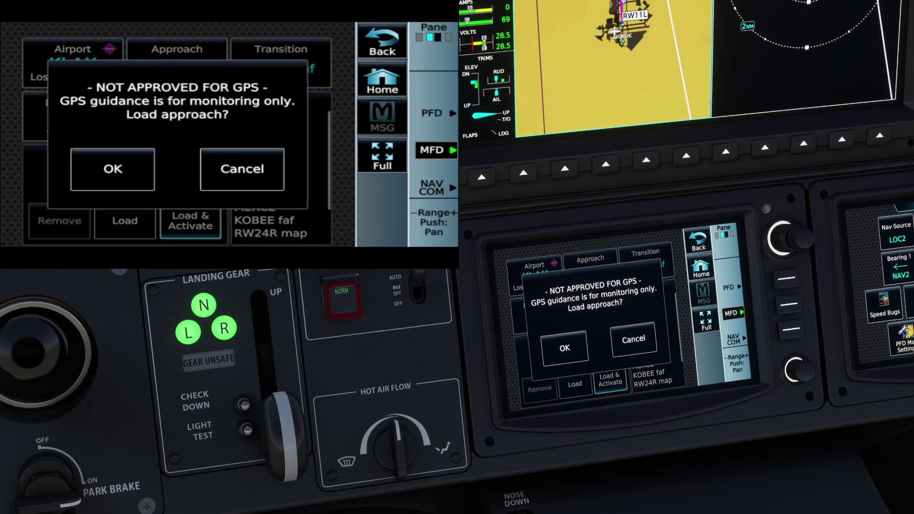
{"action": "left_click", "coordinate": [564, 348]}
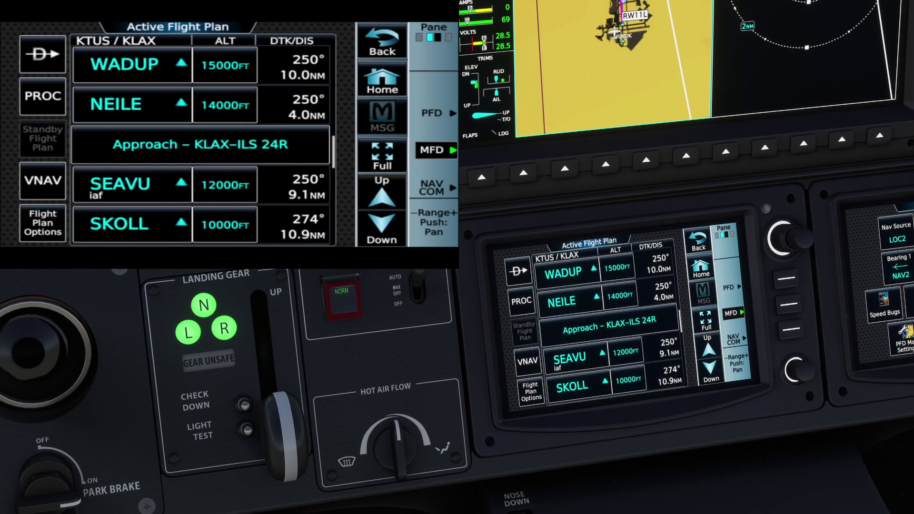
Step: View the VNAV profile and display the aircraft's Fuel system page on the MFD
{"action": "left_click", "coordinate": [526, 360]}
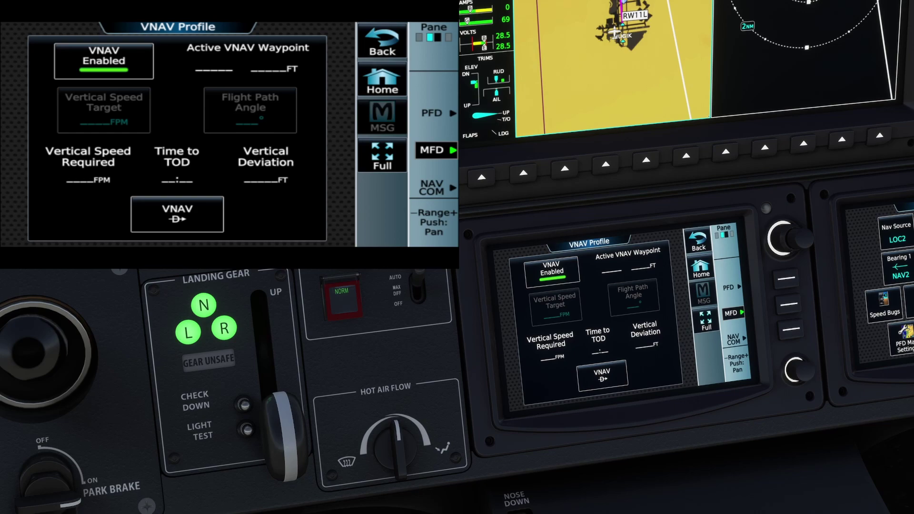
{"action": "left_click", "coordinate": [700, 268]}
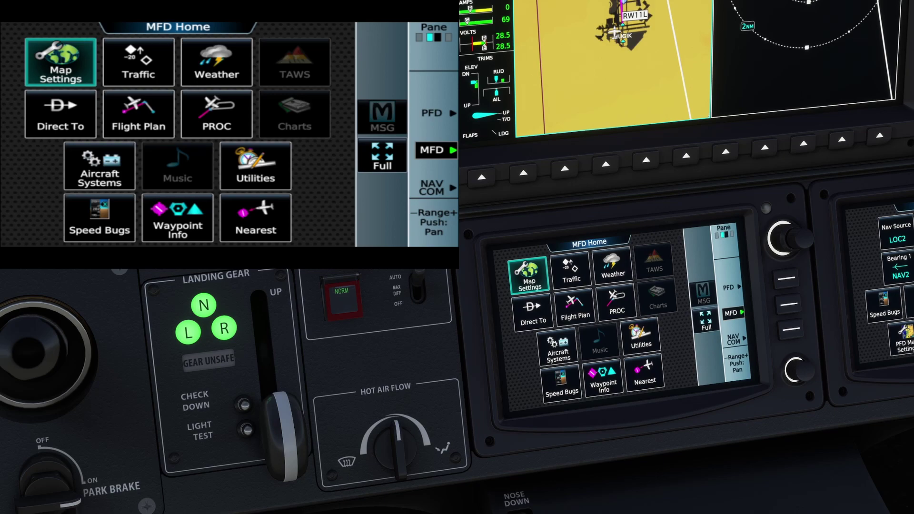
{"action": "left_click", "coordinate": [558, 354]}
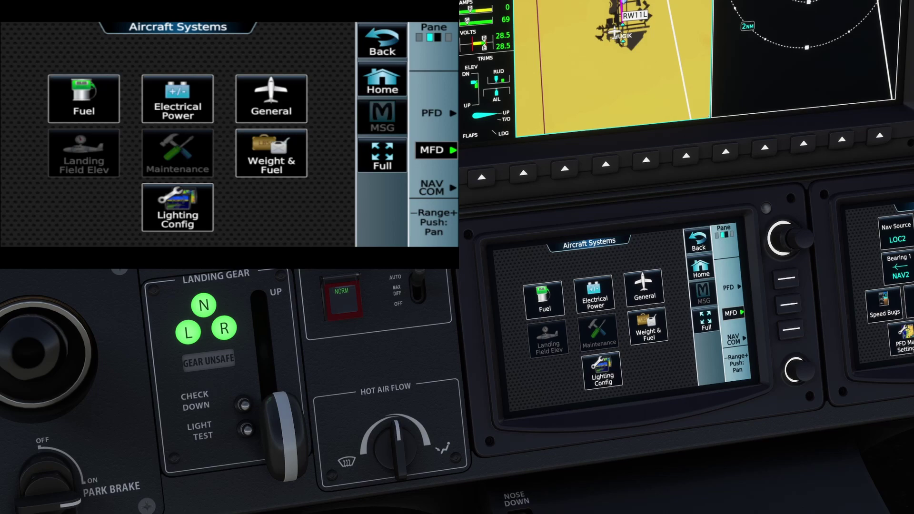
{"action": "left_click", "coordinate": [543, 299]}
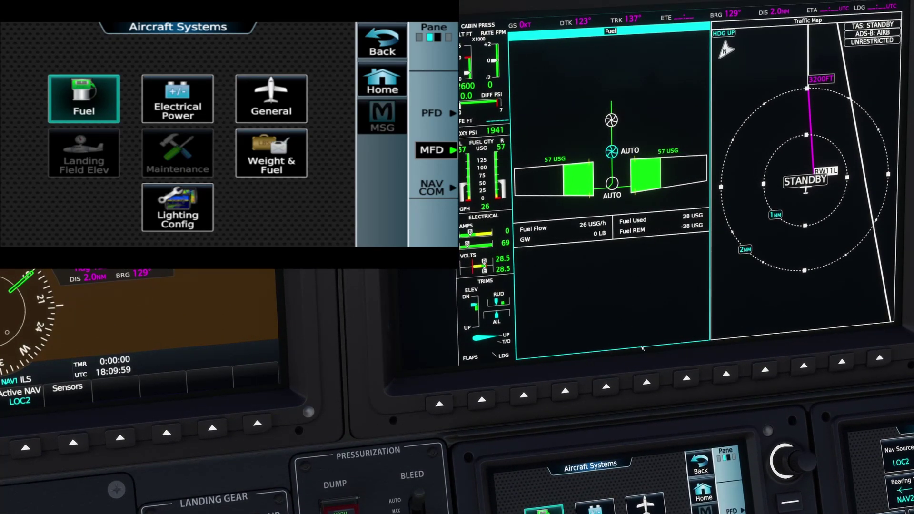
Step: Open the Weight & Fuel page from the aircraft systems
{"action": "left_click", "coordinate": [271, 153]}
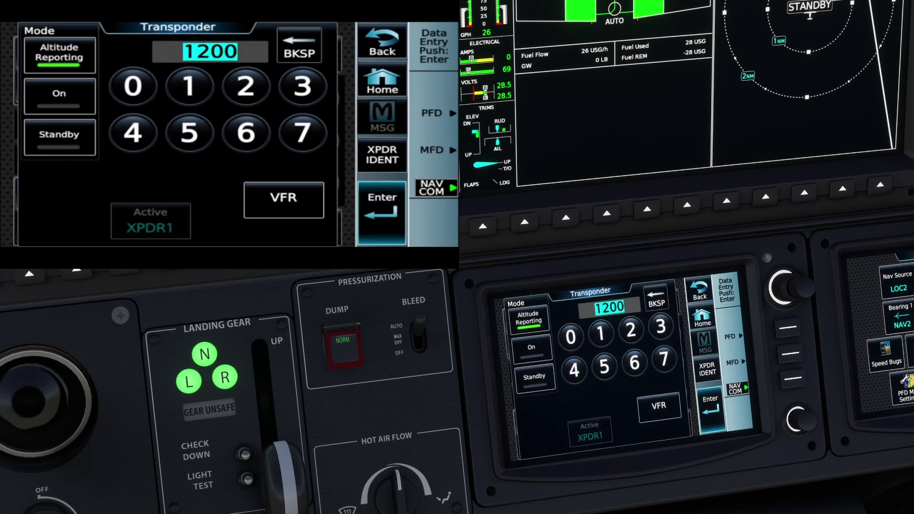
Step: Set the transponder code to 3621, switch its mode to On and return to the NAV / COM home page
{"action": "type", "text": "3621"}
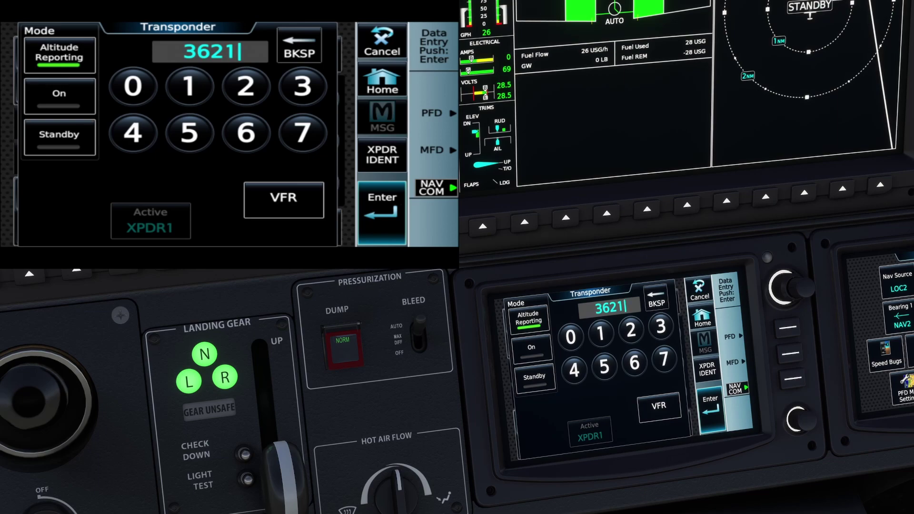
{"action": "key", "text": "Return"}
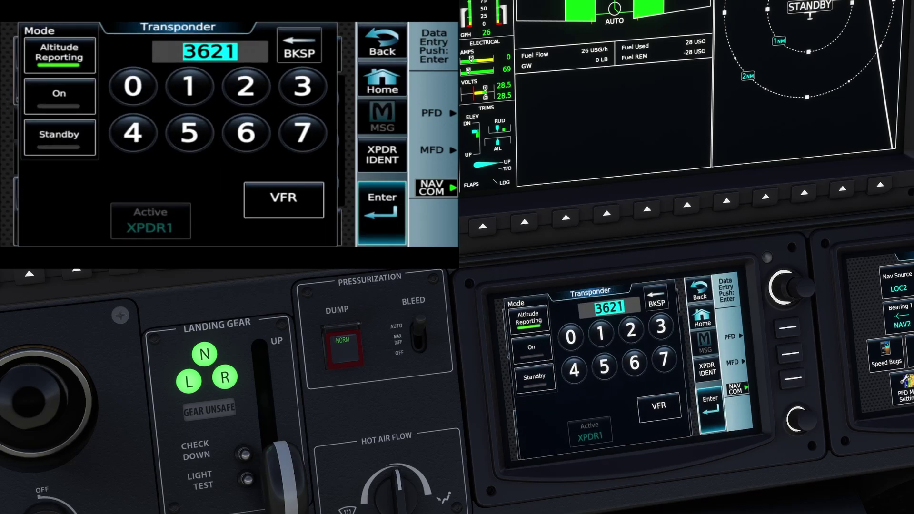
{"action": "left_click", "coordinate": [59, 95]}
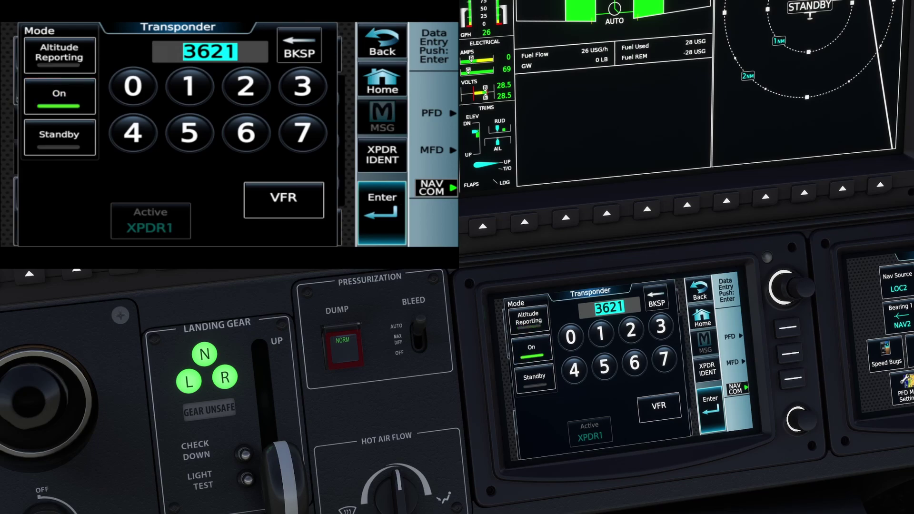
{"action": "left_click", "coordinate": [382, 42]}
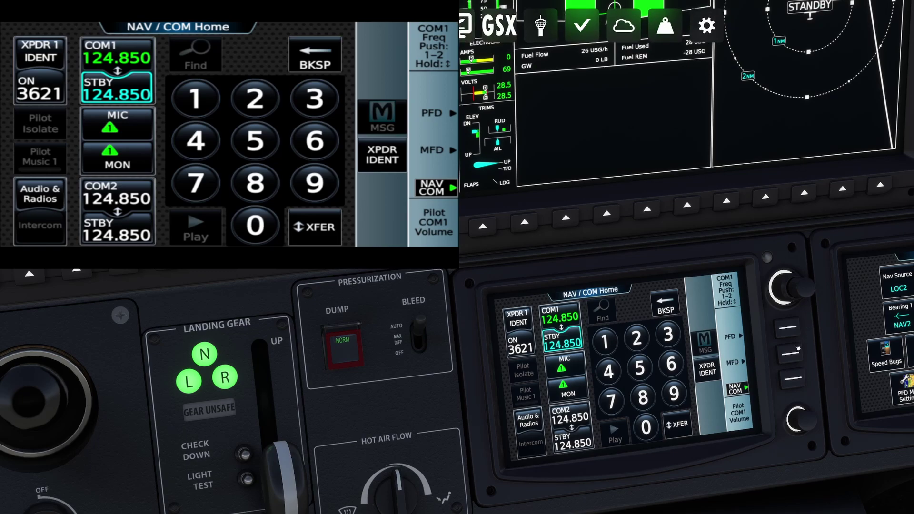
Step: Open the PFD speed bugs and set the Vr bug to 75 kt
{"action": "left_click", "coordinate": [729, 336]}
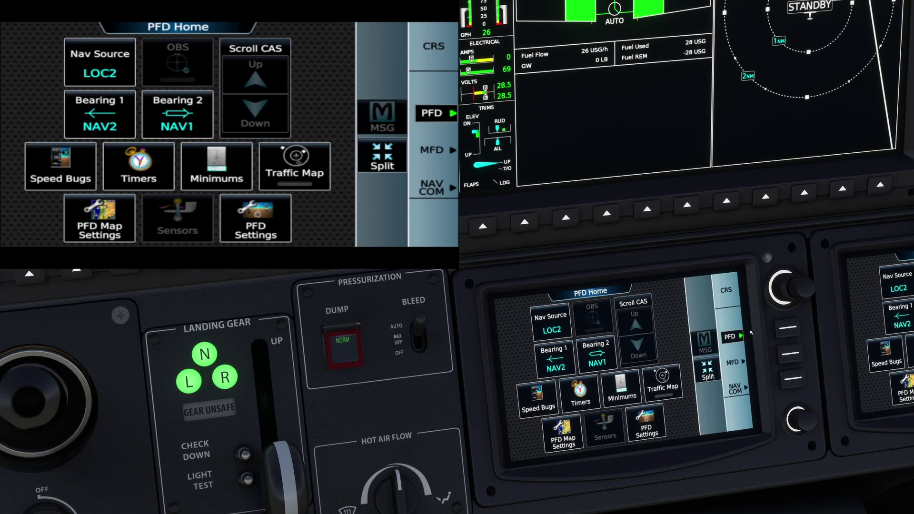
{"action": "left_click", "coordinate": [538, 405]}
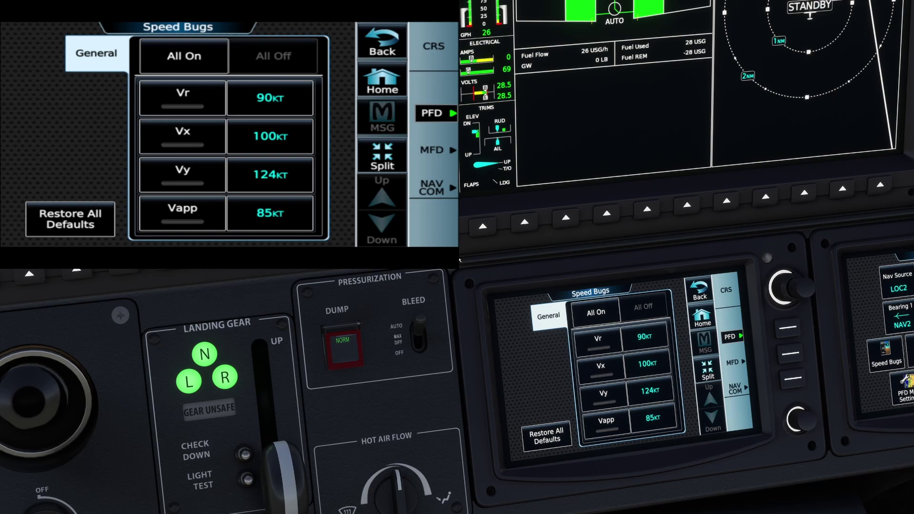
{"action": "left_click", "coordinate": [644, 336]}
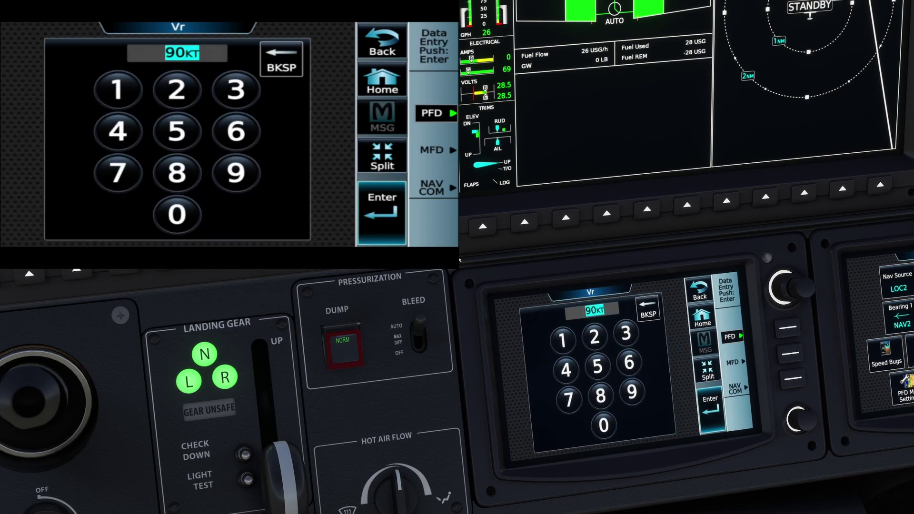
{"action": "left_click", "coordinate": [118, 172]}
{"action": "left_click", "coordinate": [176, 130]}
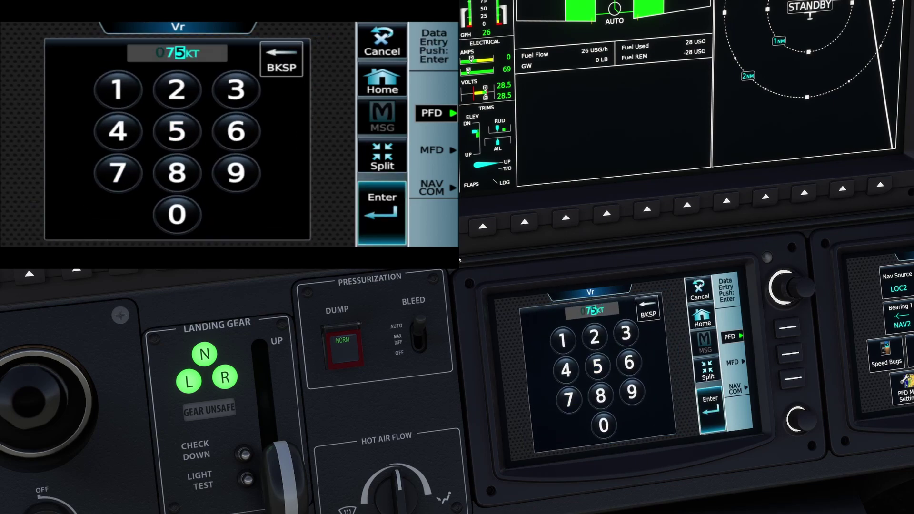
{"action": "left_click", "coordinate": [382, 211]}
Step: Enter 100 kt for the Vx speed bug
{"action": "left_click", "coordinate": [286, 138]}
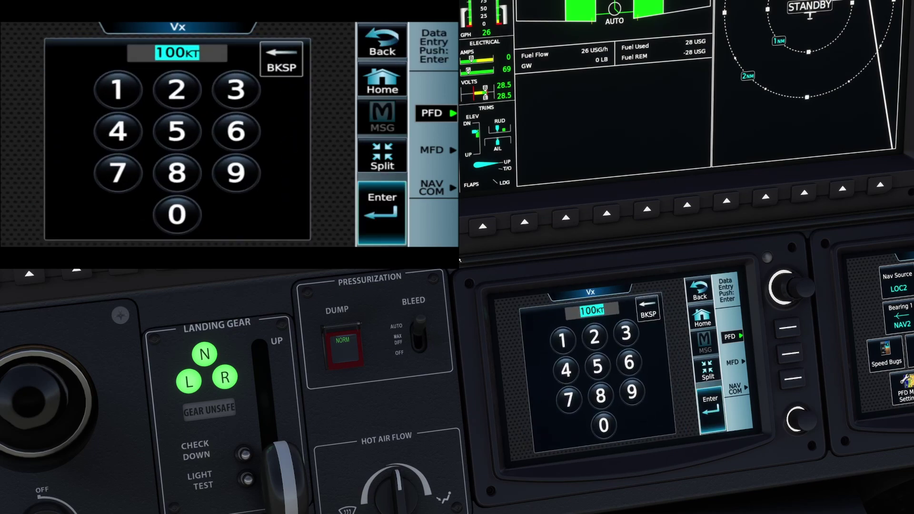
{"action": "key", "text": "BackSpace"}
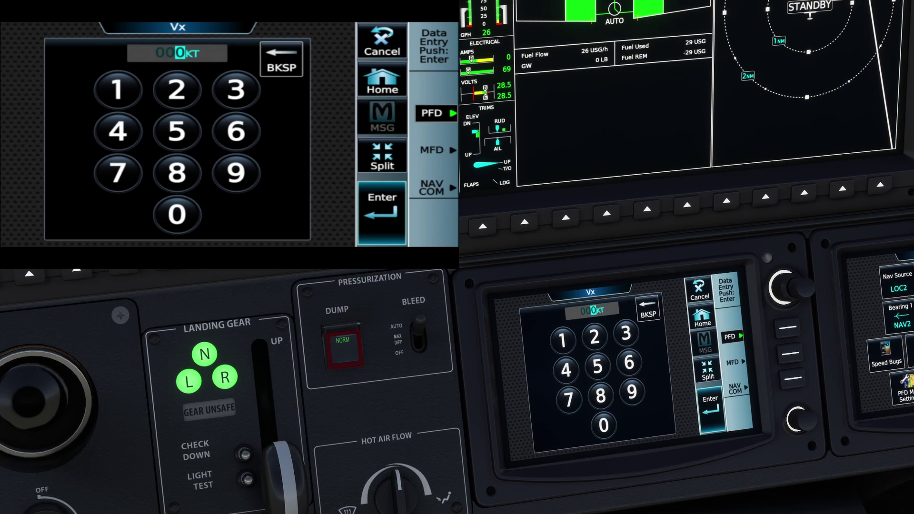
{"action": "type", "text": "100"}
{"action": "key", "text": "Return"}
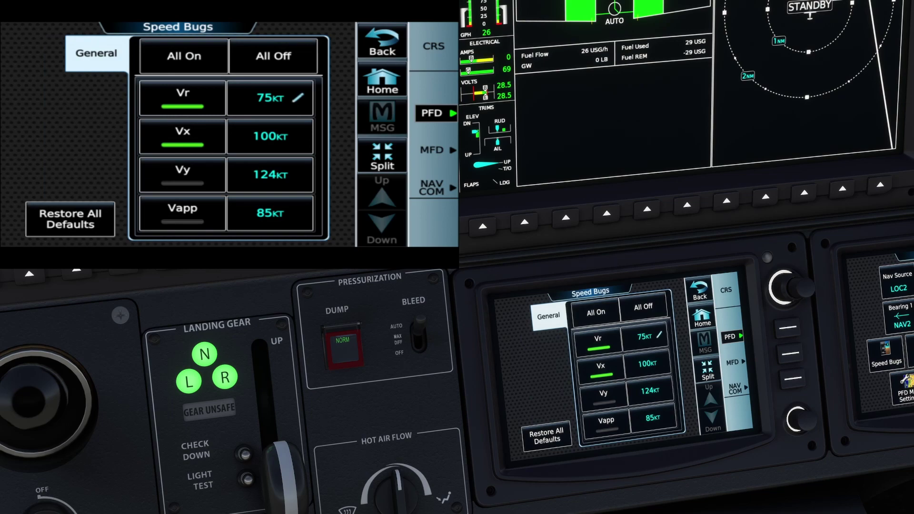
Step: Turn on the Vy speed bug, turn off the Vx bug and return to the PFD home page
{"action": "left_click", "coordinate": [182, 174]}
{"action": "left_click", "coordinate": [182, 135]}
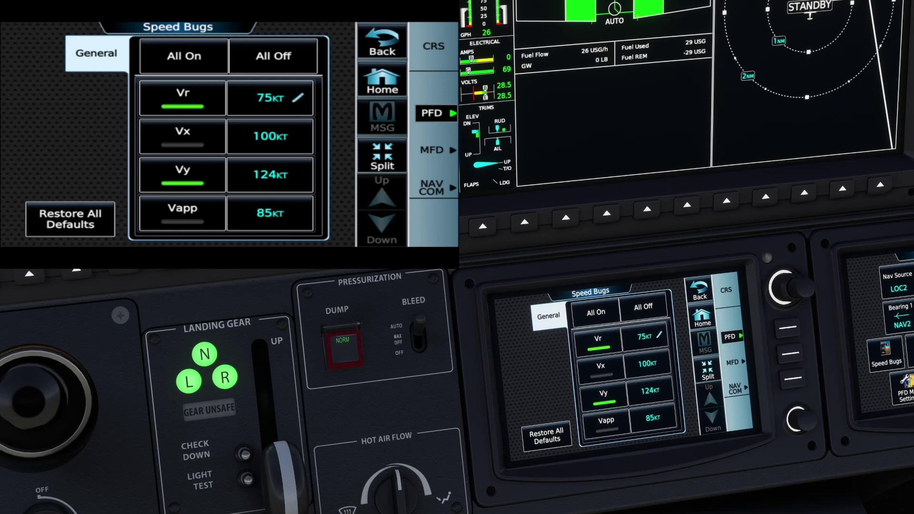
{"action": "left_click", "coordinate": [382, 81]}
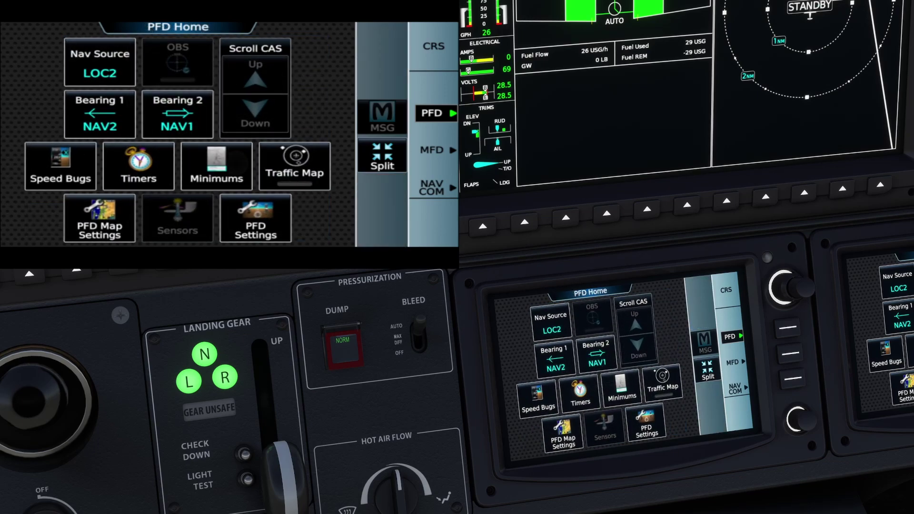
Step: Set the Baro minimums to 306 ft and look over the PFD Settings page before returning to PFD home
{"action": "left_click", "coordinate": [216, 165]}
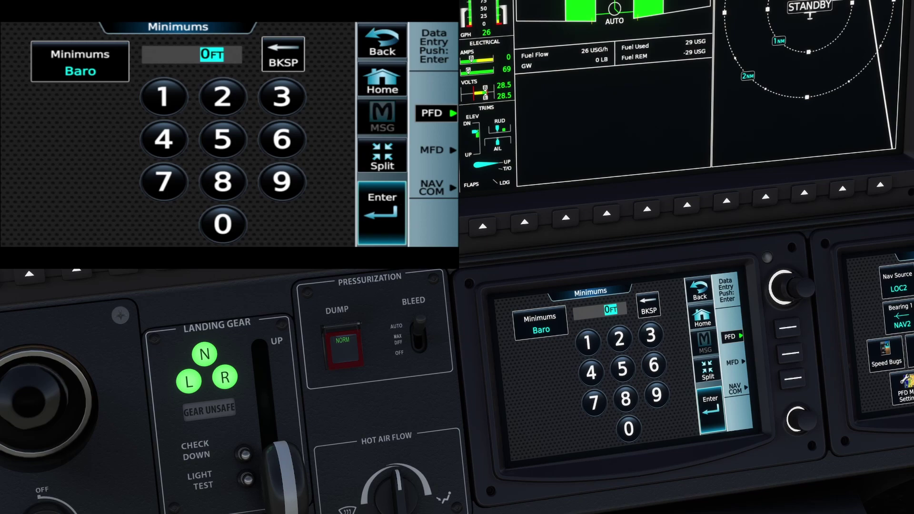
{"action": "left_click", "coordinate": [223, 97]}
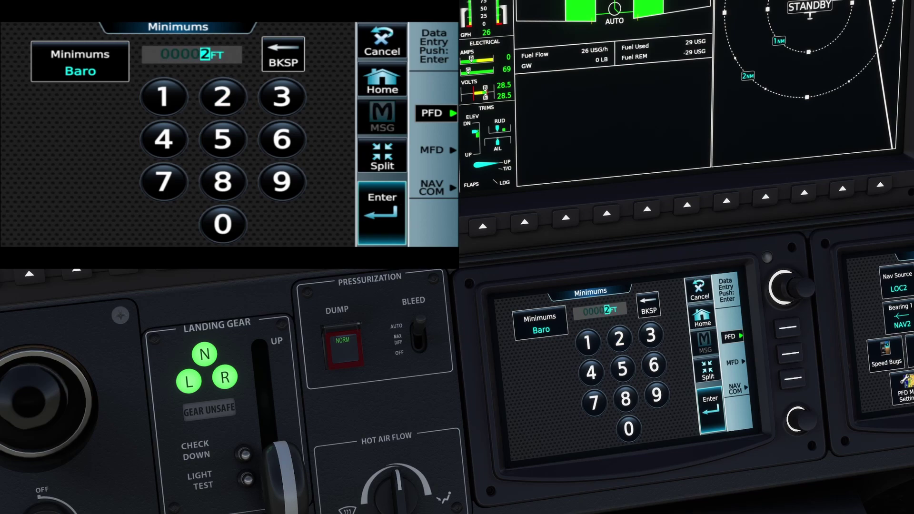
{"action": "left_click", "coordinate": [283, 54]}
{"action": "left_click", "coordinate": [281, 96]}
{"action": "left_click", "coordinate": [223, 224]}
{"action": "left_click", "coordinate": [281, 139]}
{"action": "left_click", "coordinate": [382, 210]}
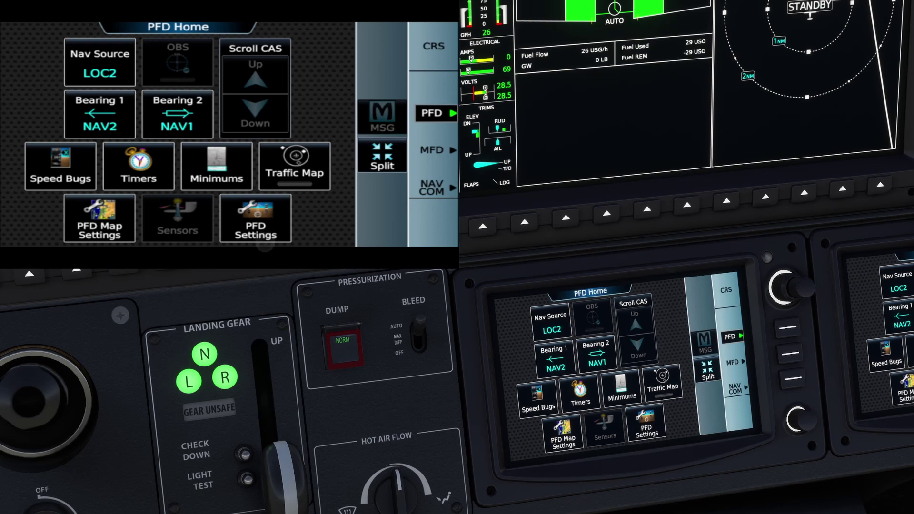
{"action": "left_click", "coordinate": [255, 218]}
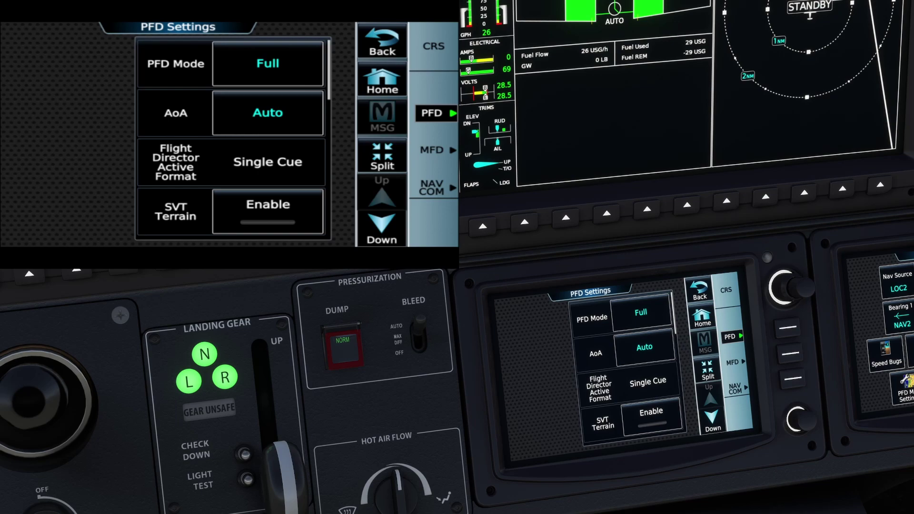
{"action": "left_click", "coordinate": [383, 81]}
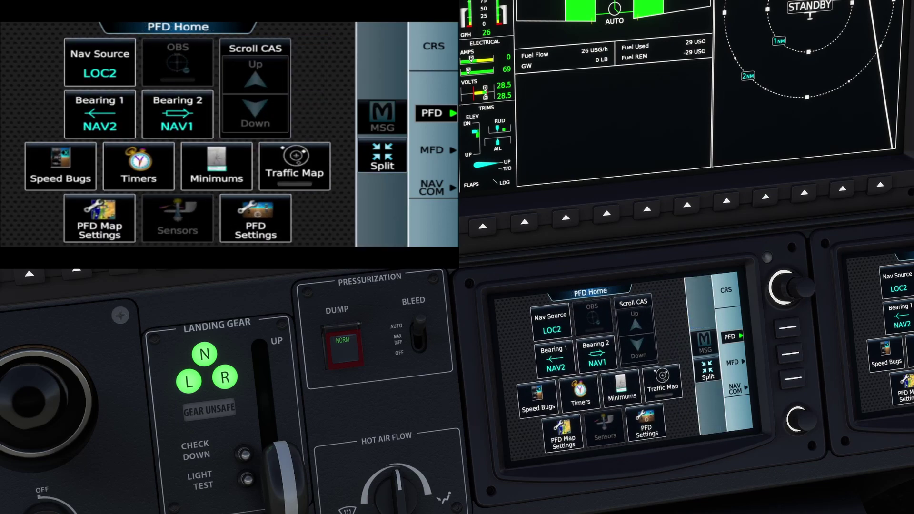
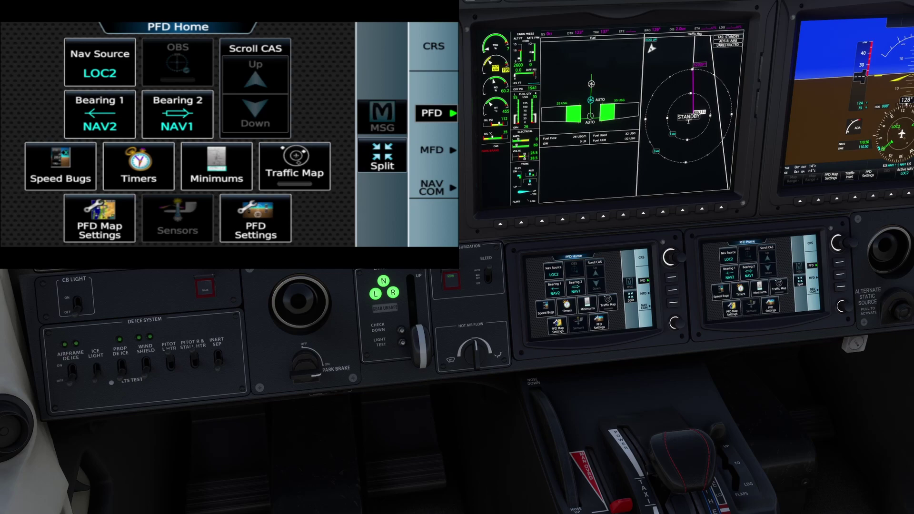
Step: Set Bearing 1 to FMS, Bearing 2 to NAV2 and the PFD to split mode, and check the mode in PFD Settings
{"action": "left_click", "coordinate": [99, 113]}
{"action": "left_click", "coordinate": [177, 113]}
{"action": "left_click", "coordinate": [382, 157]}
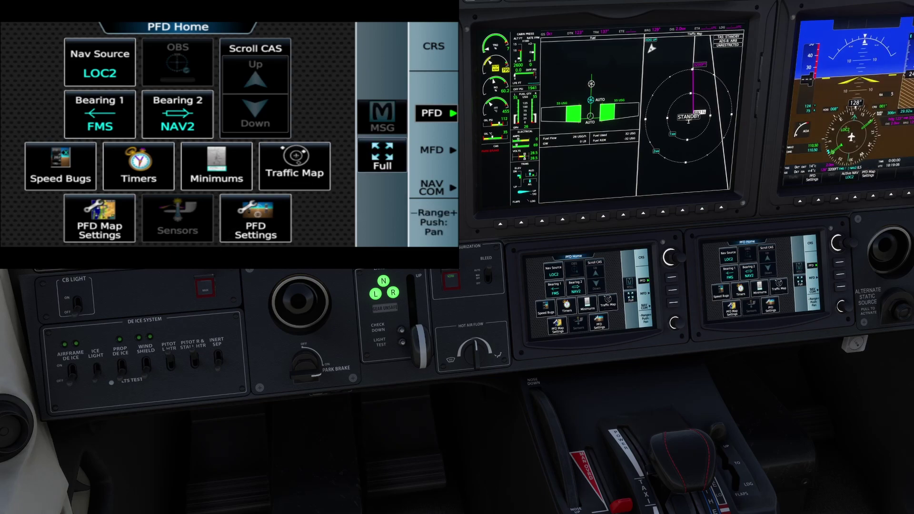
{"action": "left_click", "coordinate": [240, 221]}
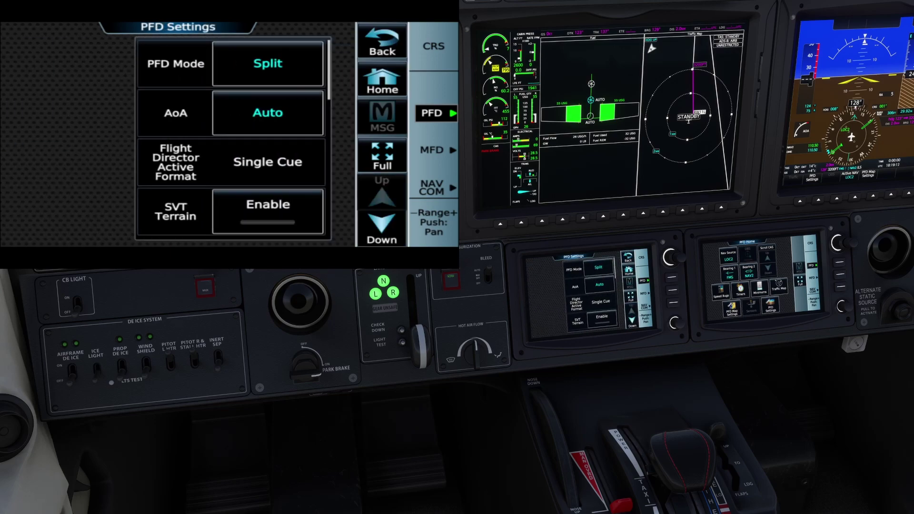
{"action": "left_click", "coordinate": [382, 82]}
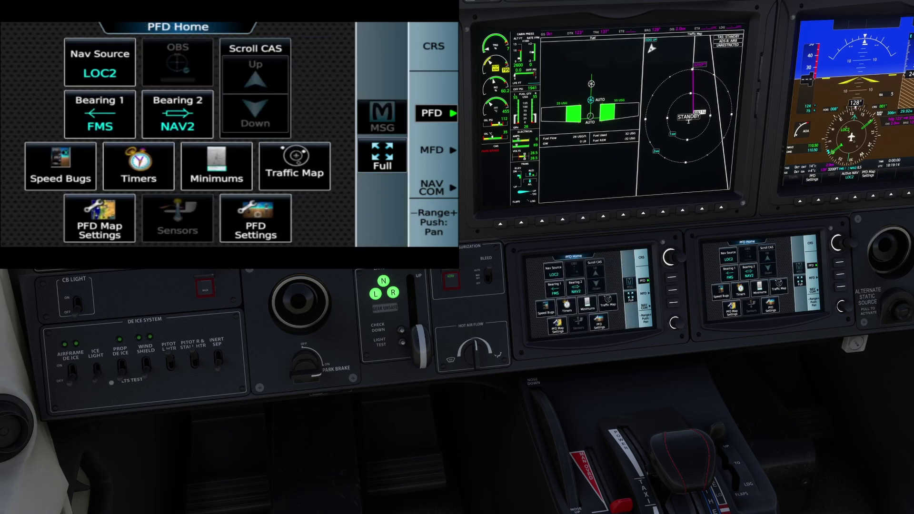